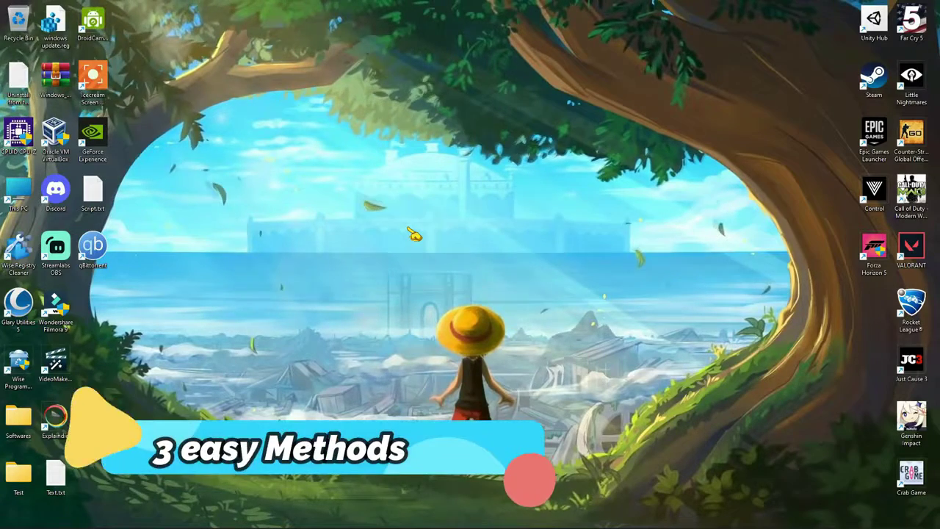
Refresh the desktop, open Services and jump to the NVIDIA entries
{"action": "right_click", "coordinate": [414, 234]}
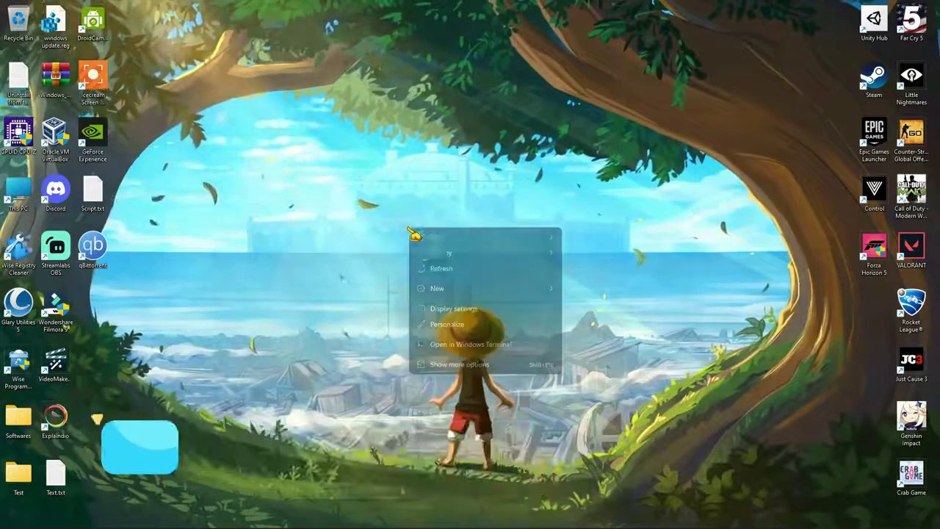
{"action": "left_click", "coordinate": [452, 270]}
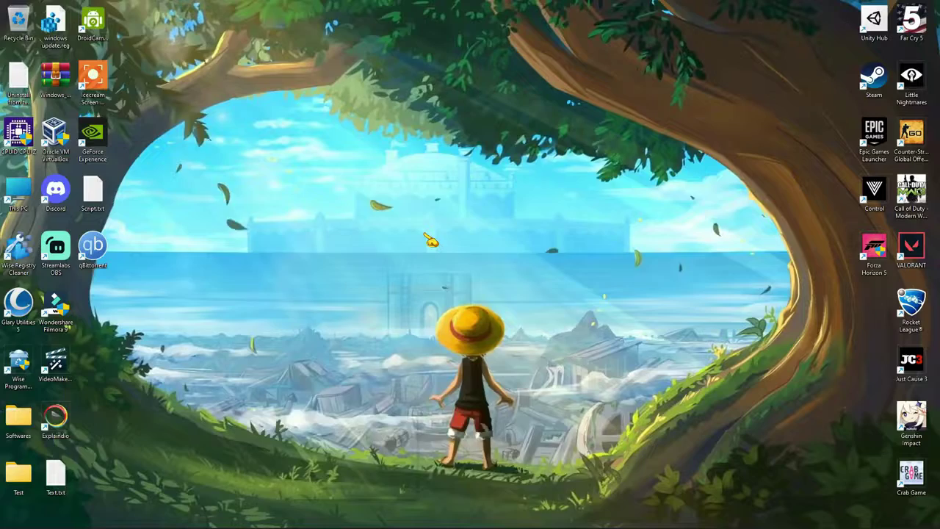
{"action": "key", "text": "super+s"}
{"action": "type", "text": "serv"}
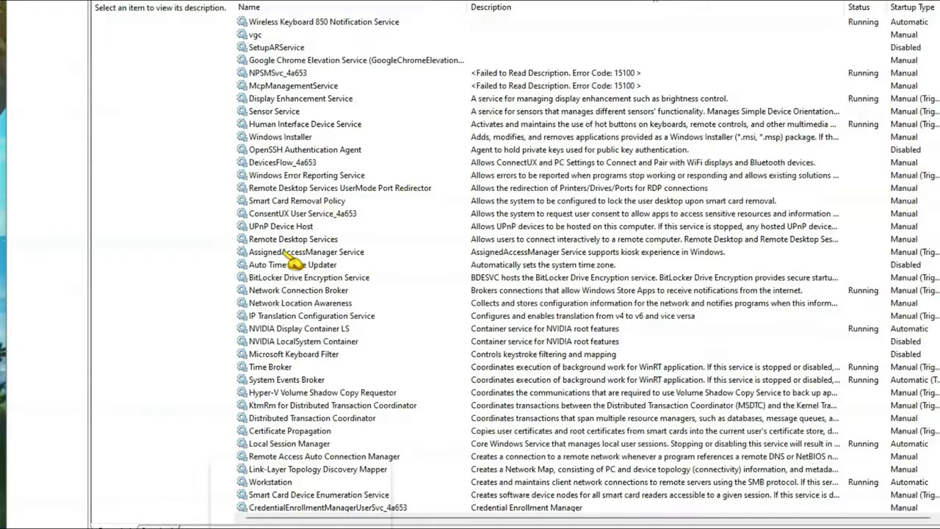
{"action": "left_click", "coordinate": [286, 252]}
{"action": "type", "text": "nv"}
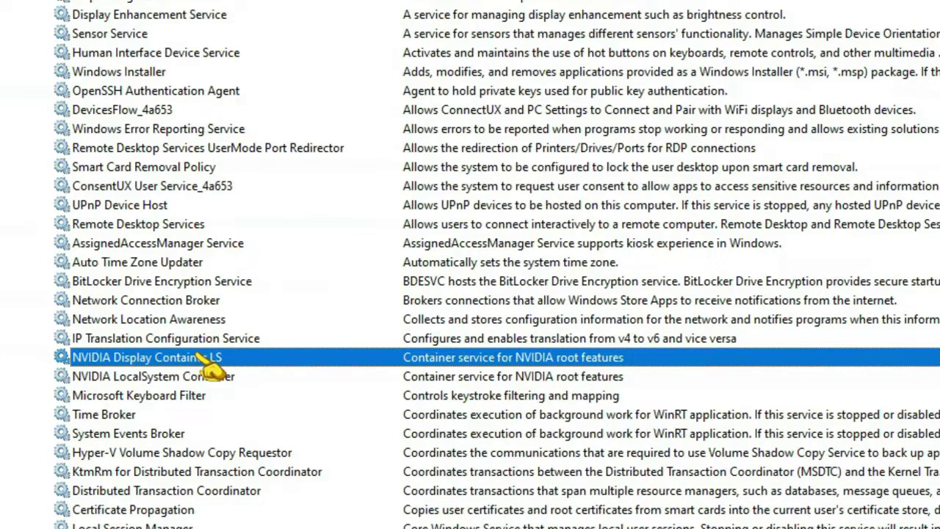
Set NVIDIA Display Container LS to Automatic startup and apply it
{"action": "double_click", "coordinate": [197, 354]}
{"action": "left_click", "coordinate": [426, 213]}
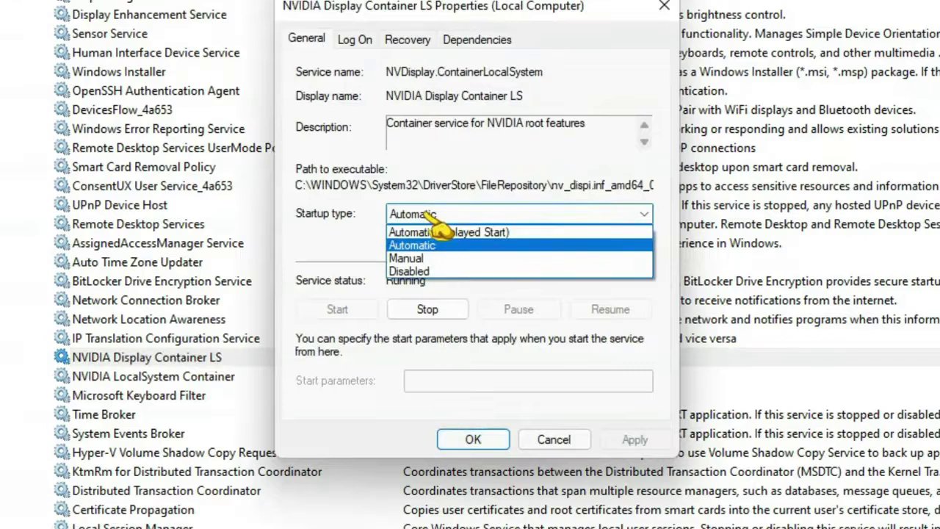
{"action": "left_click", "coordinate": [433, 248]}
{"action": "left_click", "coordinate": [635, 440]}
{"action": "left_click", "coordinate": [473, 439]}
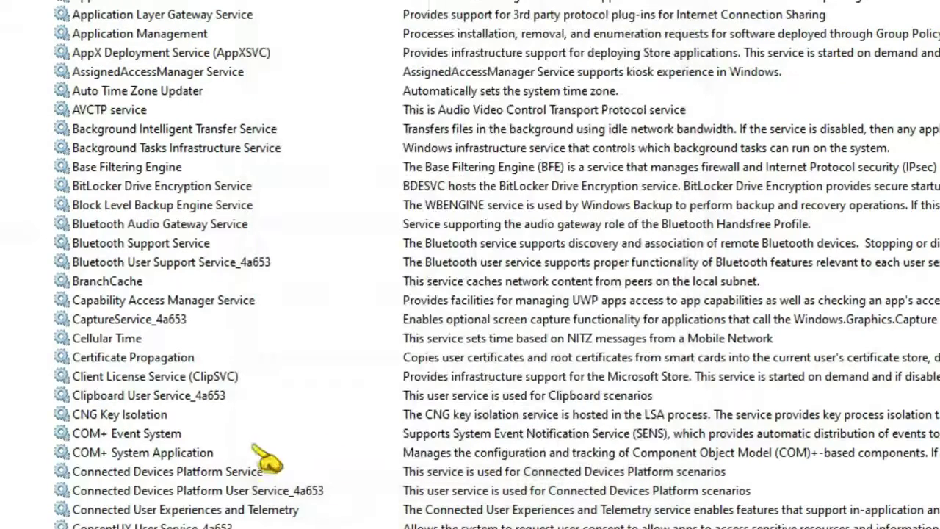
Set the NVIDIA FrameView SDK service to Automatic startup and apply it
{"action": "left_click", "coordinate": [180, 414]}
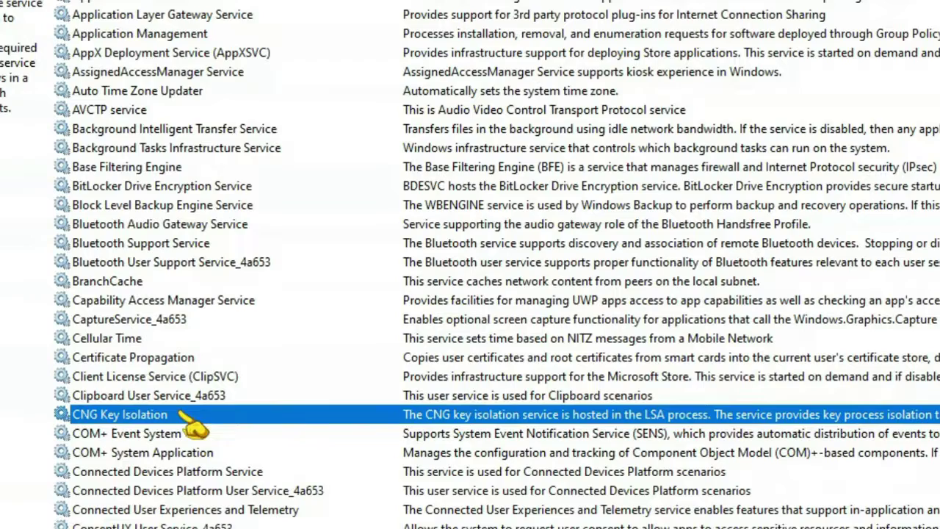
{"action": "type", "text": "nv"}
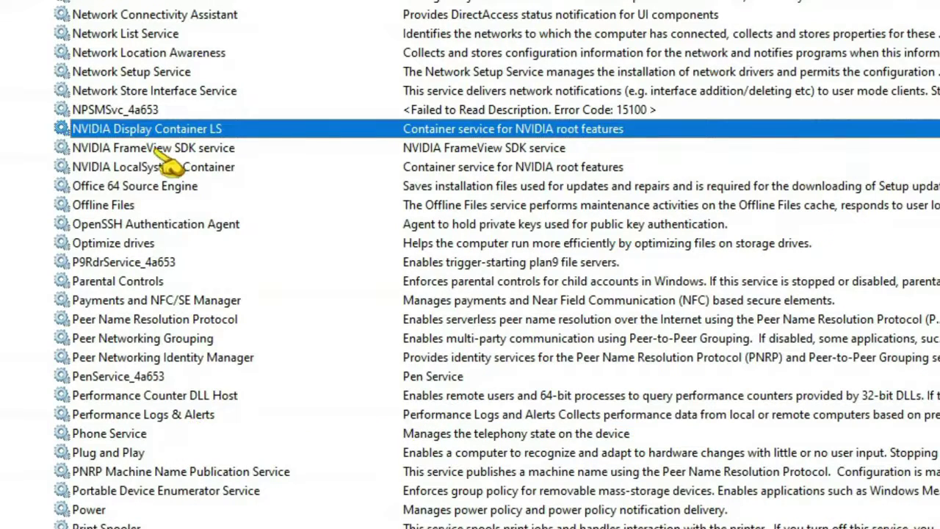
{"action": "double_click", "coordinate": [242, 150]}
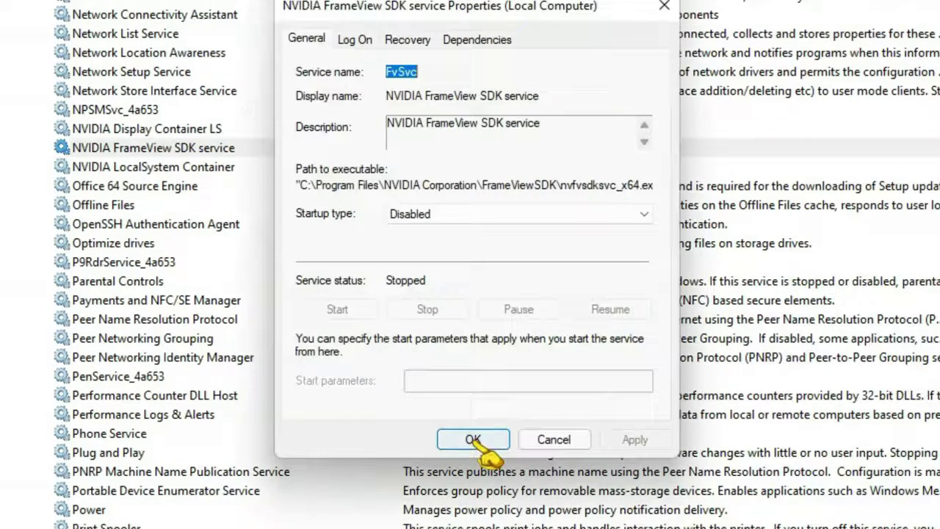
{"action": "left_click", "coordinate": [435, 213]}
{"action": "left_click", "coordinate": [433, 247]}
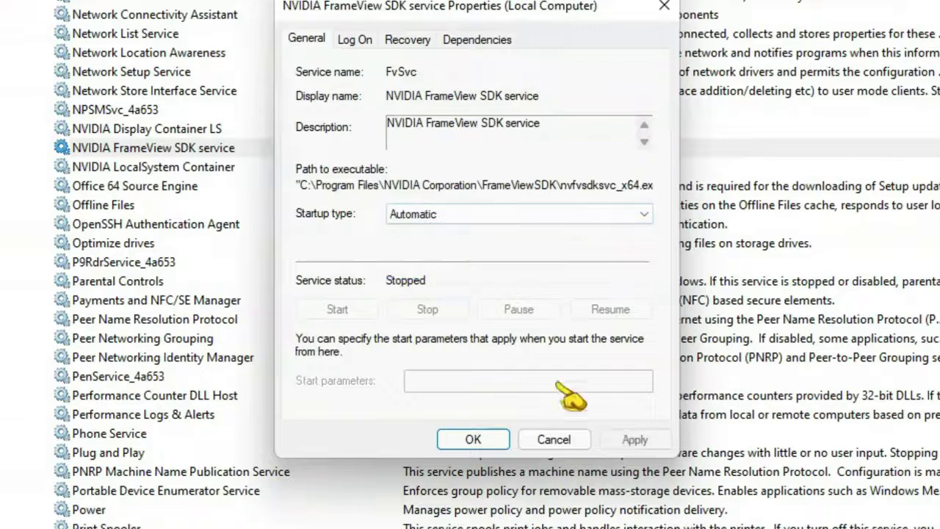
{"action": "left_click", "coordinate": [626, 441]}
{"action": "left_click", "coordinate": [473, 440]}
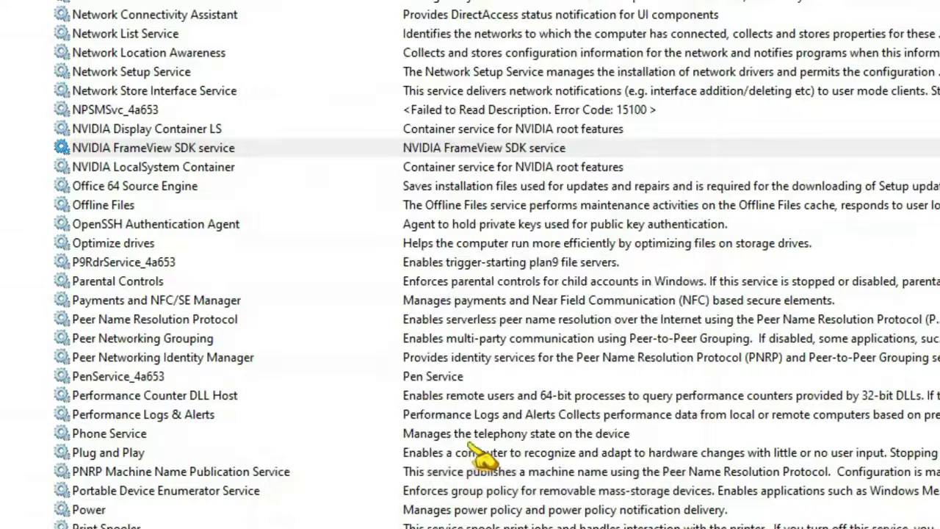
Set NVIDIA LocalSystem Container to Automatic startup and apply it
{"action": "left_click", "coordinate": [150, 167]}
{"action": "double_click", "coordinate": [152, 169]}
{"action": "left_click", "coordinate": [441, 214]}
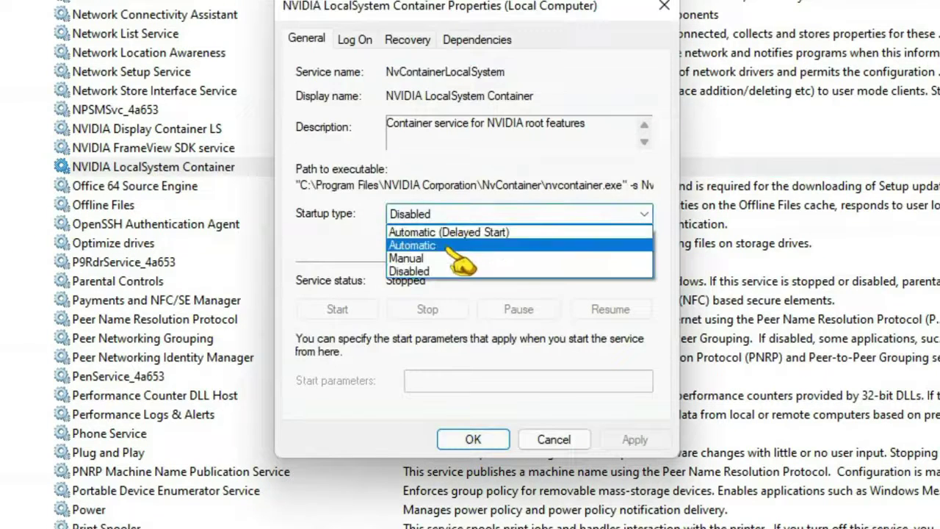
{"action": "left_click", "coordinate": [437, 247]}
{"action": "left_click", "coordinate": [635, 440]}
{"action": "left_click", "coordinate": [473, 439]}
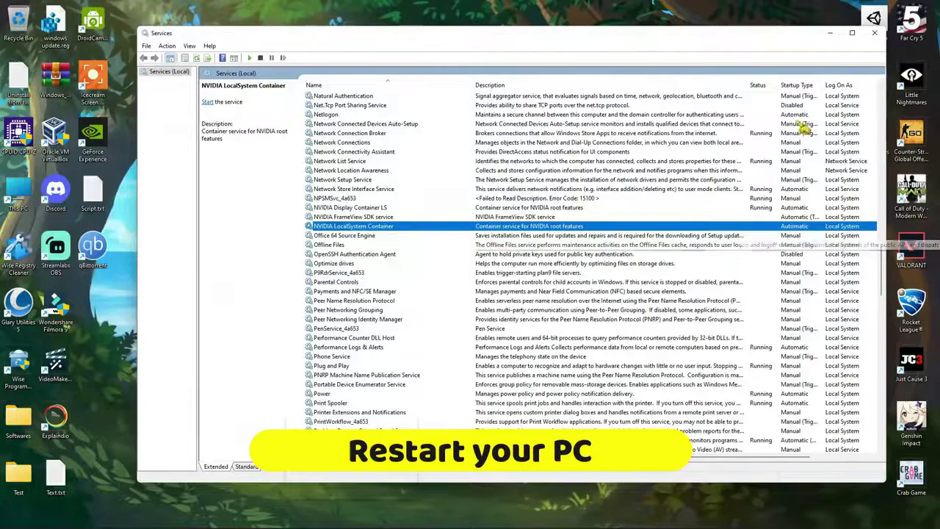
Close Services, then refresh the desktop from its right-click menu
{"action": "left_click", "coordinate": [874, 33]}
{"action": "right_click", "coordinate": [460, 212]}
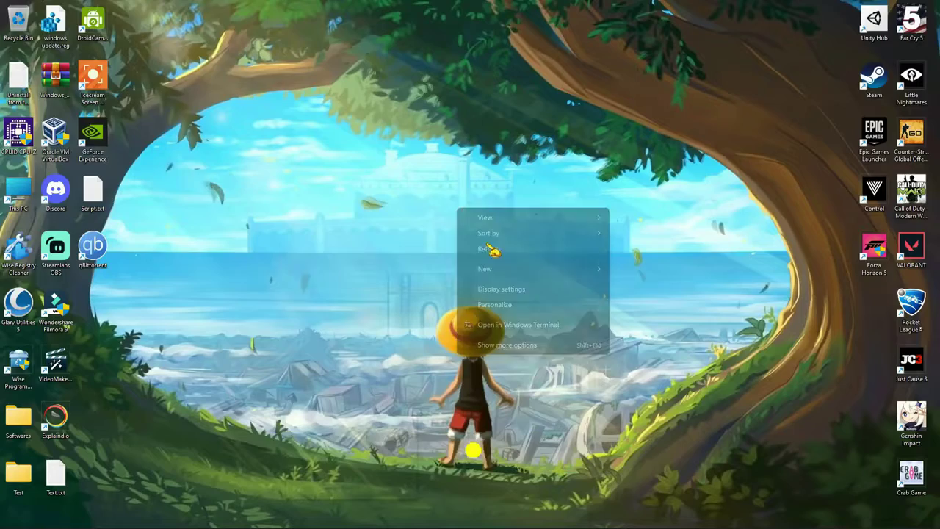
{"action": "left_click", "coordinate": [497, 252]}
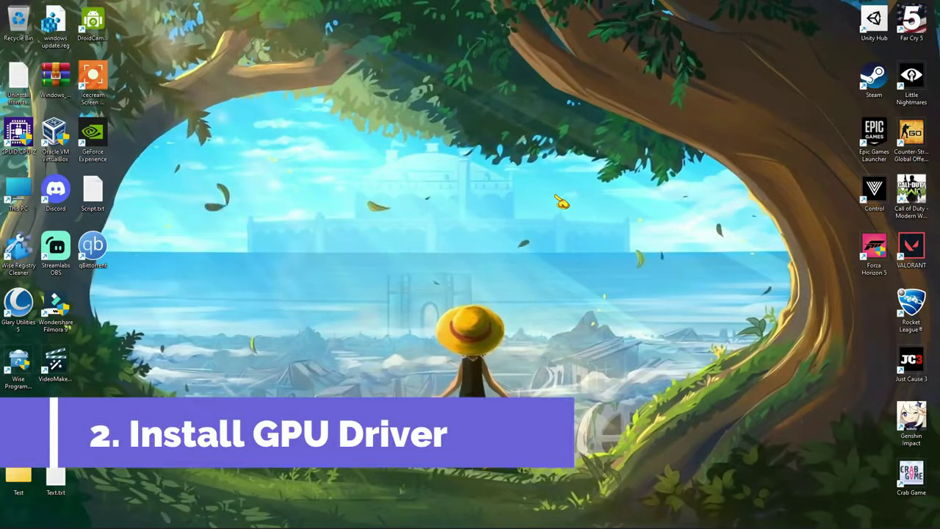
Search 'nvidia drivers' in Chrome and open NVIDIA's driver download page, keeping product type TITAN
{"action": "mouse_move", "coordinate": [578, 523]}
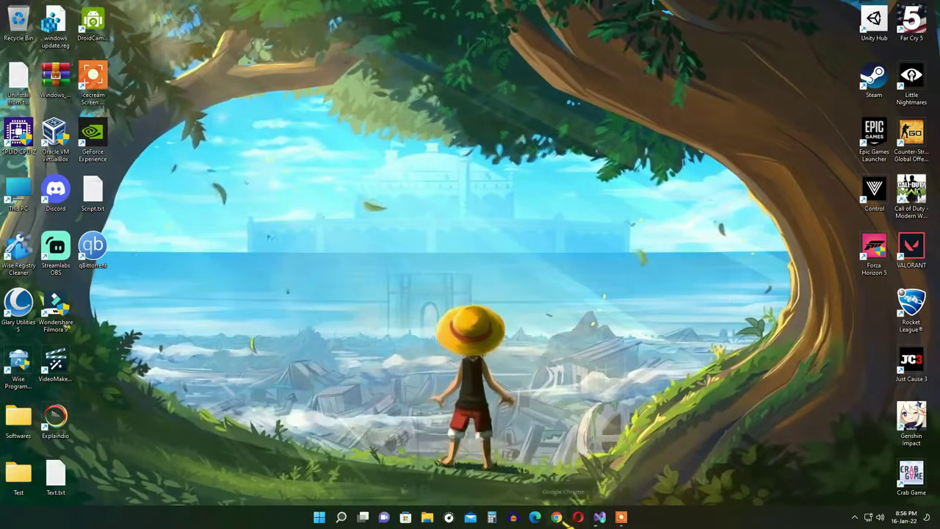
{"action": "left_click", "coordinate": [556, 517]}
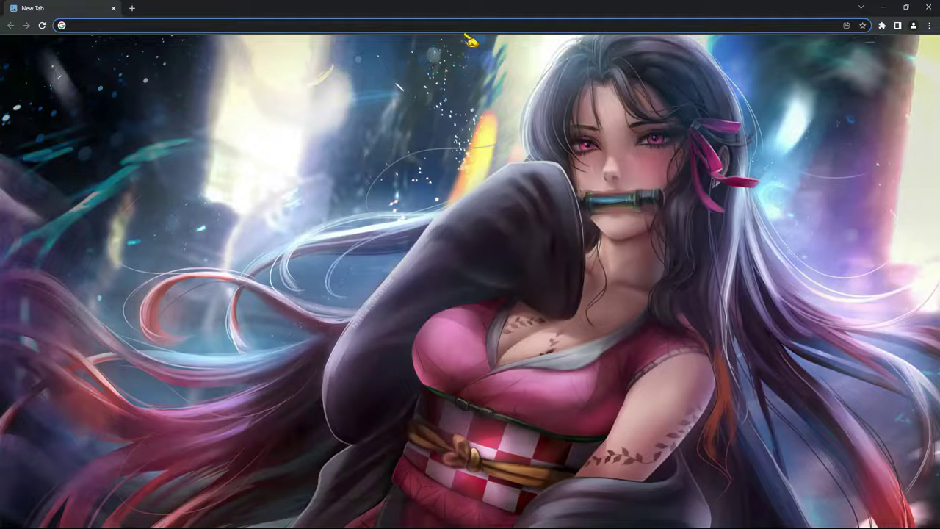
{"action": "type", "text": "nvidia dri"}
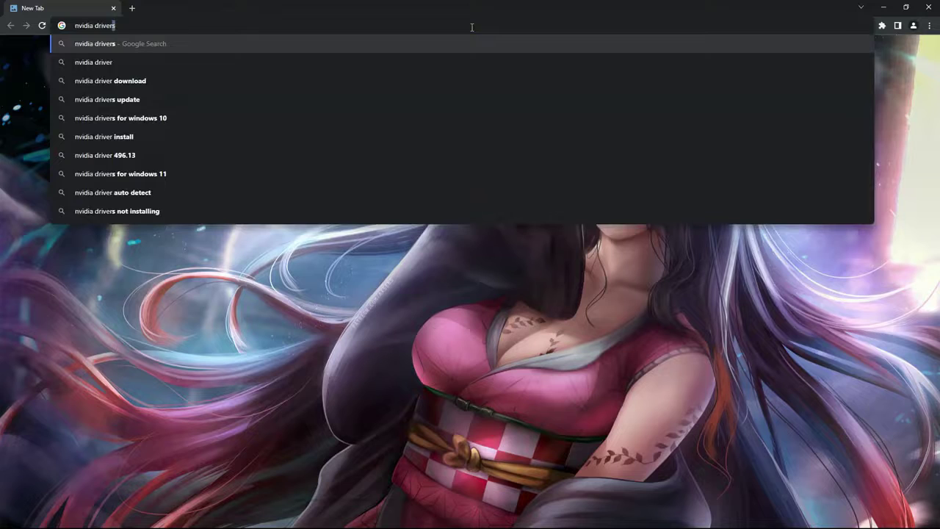
{"action": "type", "text": "vers"}
{"action": "key", "text": "Return"}
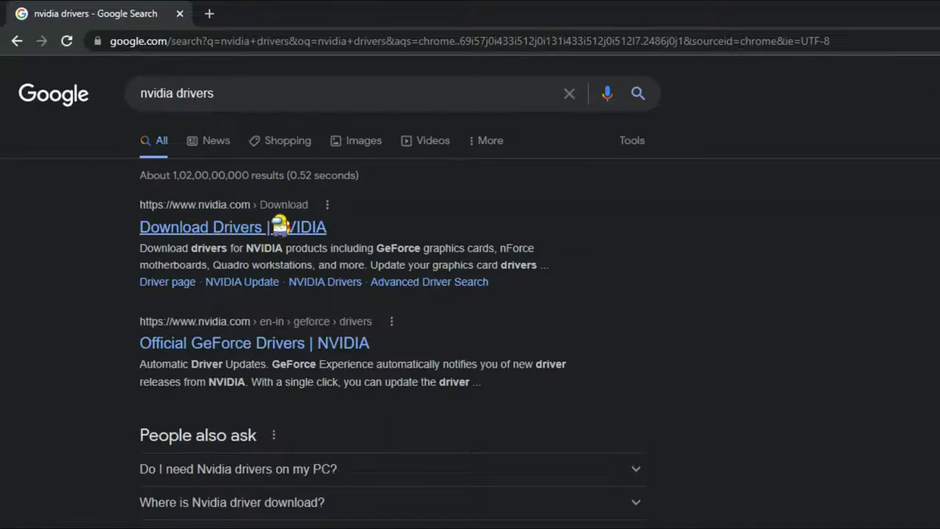
{"action": "left_click", "coordinate": [280, 224]}
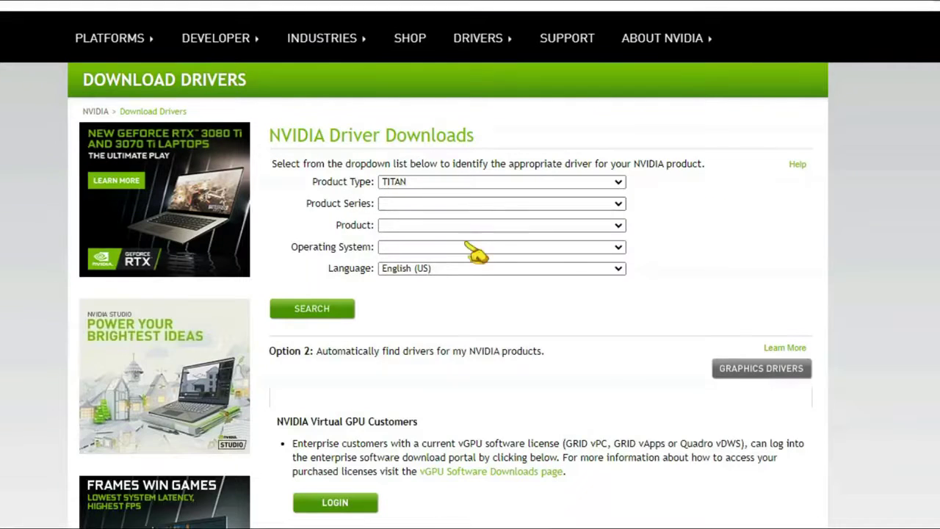
{"action": "left_click", "coordinate": [440, 182]}
{"action": "left_click", "coordinate": [417, 184]}
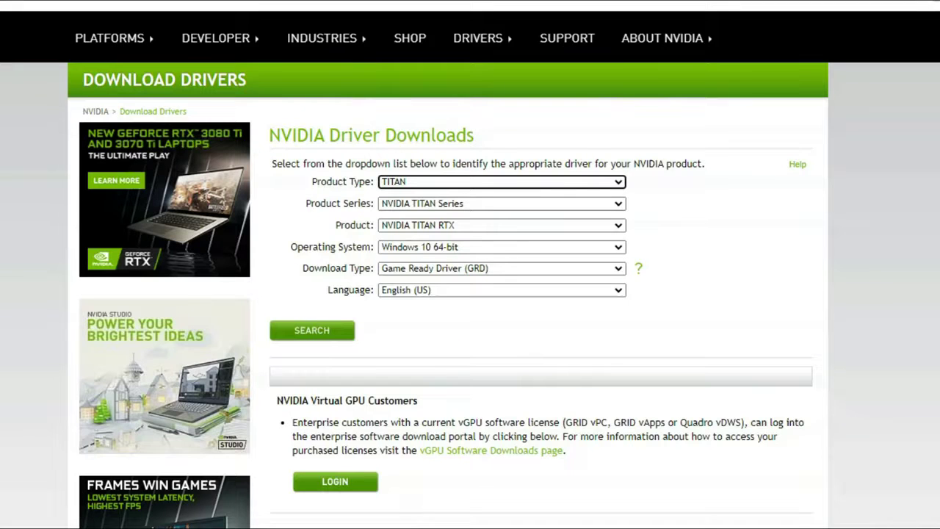
Open Task Manager and view GPU 0 (NVIDIA GeForce GTX 1650 SUPER) performance details
{"action": "key", "text": "super"}
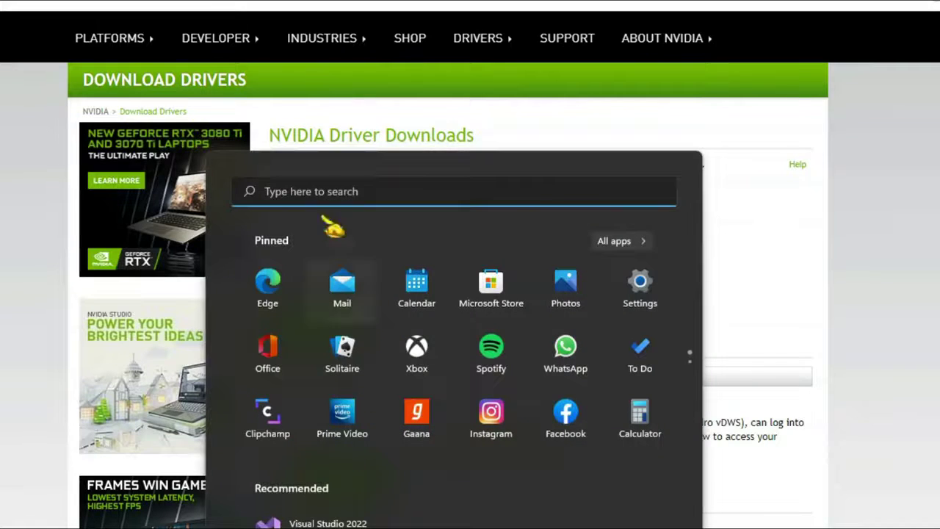
{"action": "type", "text": "task Manager"}
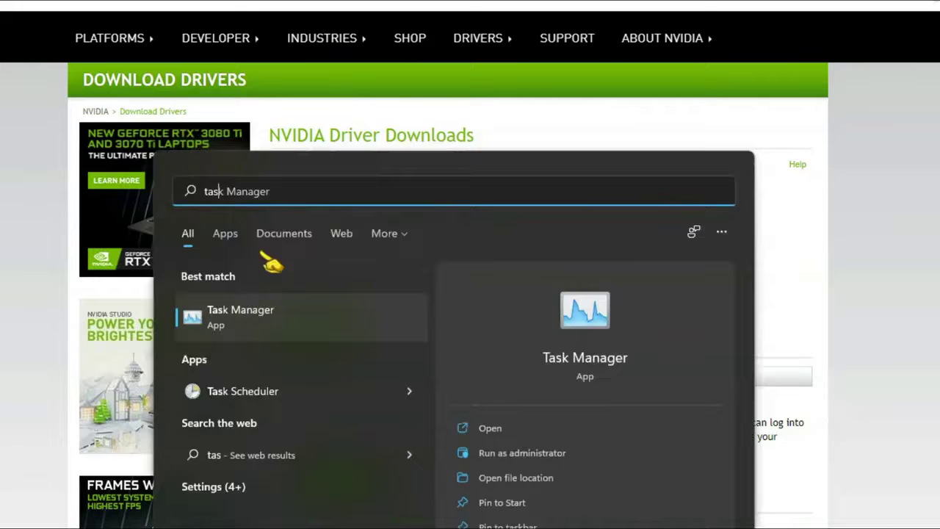
{"action": "left_click", "coordinate": [235, 320]}
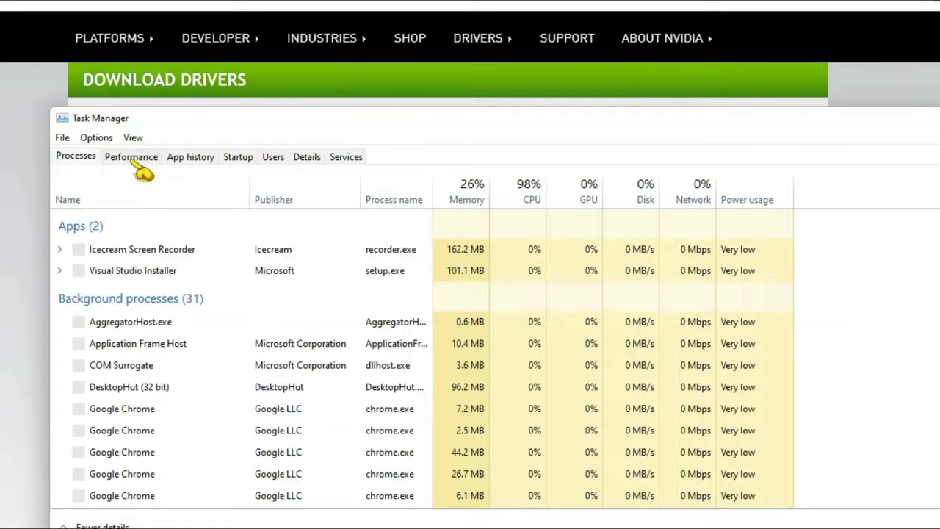
{"action": "left_click", "coordinate": [132, 159]}
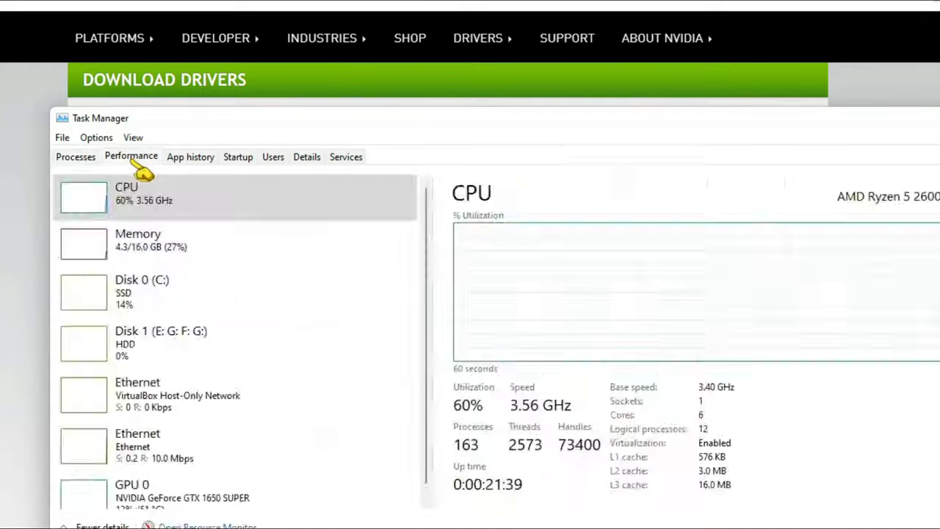
{"action": "left_click", "coordinate": [183, 501]}
{"action": "scroll", "coordinate": [187, 492], "scroll_direction": "down", "scroll_amount": 1}
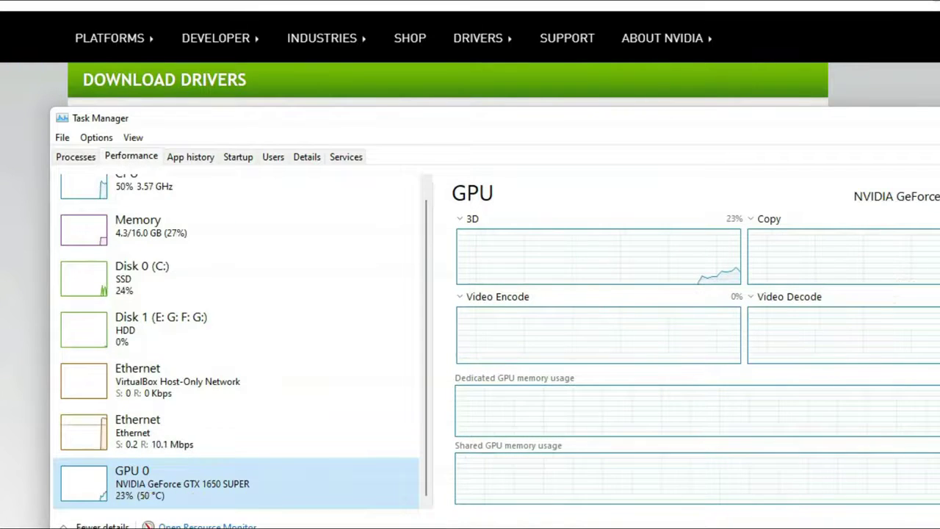
Pick GeForce, GeForce 16 Series, GTX 1650 SUPER, Windows 11, then search and download driver 511.23
{"action": "key", "text": "alt+F4"}
{"action": "left_click", "coordinate": [498, 185]}
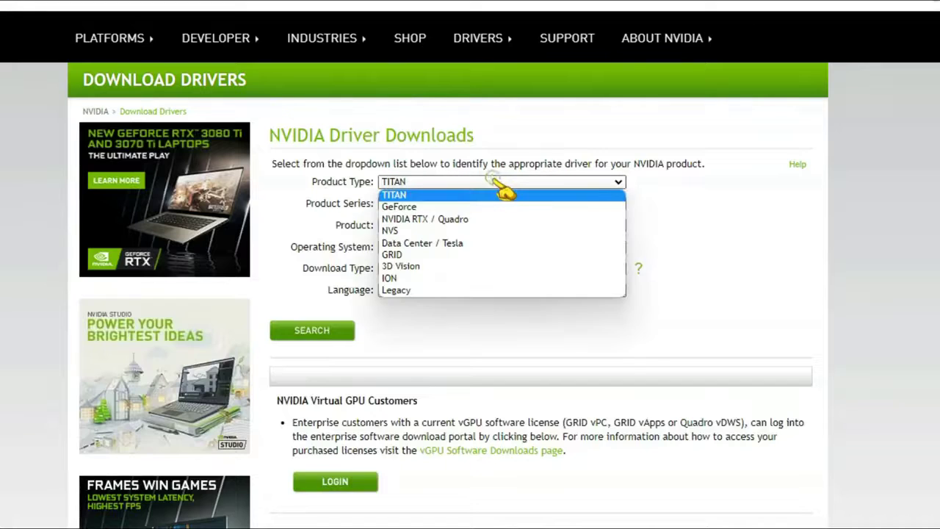
{"action": "left_click", "coordinate": [451, 209]}
{"action": "left_click", "coordinate": [443, 203]}
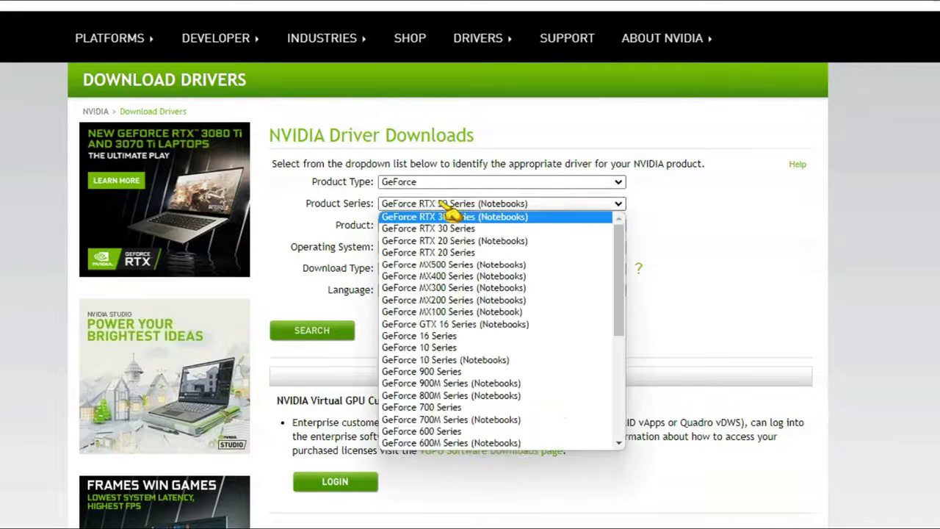
{"action": "left_click", "coordinate": [461, 338]}
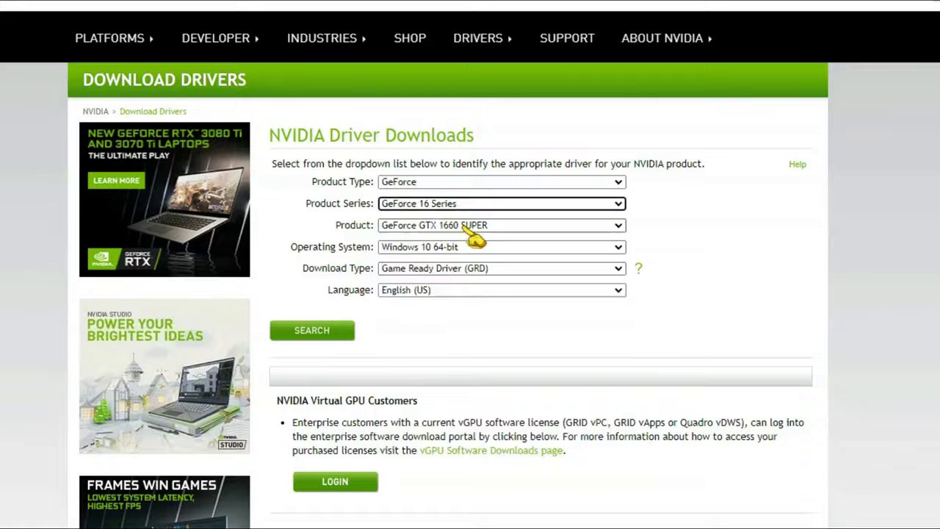
{"action": "left_click", "coordinate": [473, 228]}
{"action": "left_click", "coordinate": [481, 251]}
{"action": "left_click", "coordinate": [472, 247]}
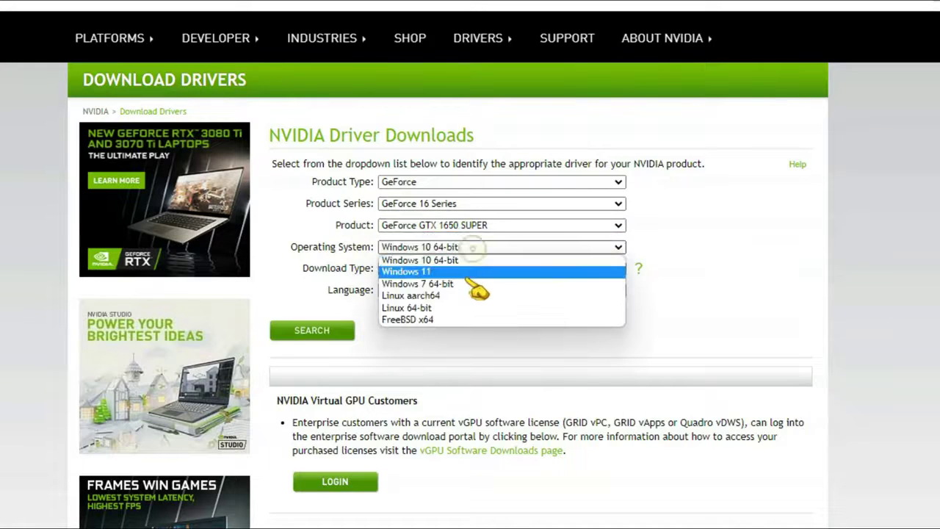
{"action": "left_click", "coordinate": [458, 273]}
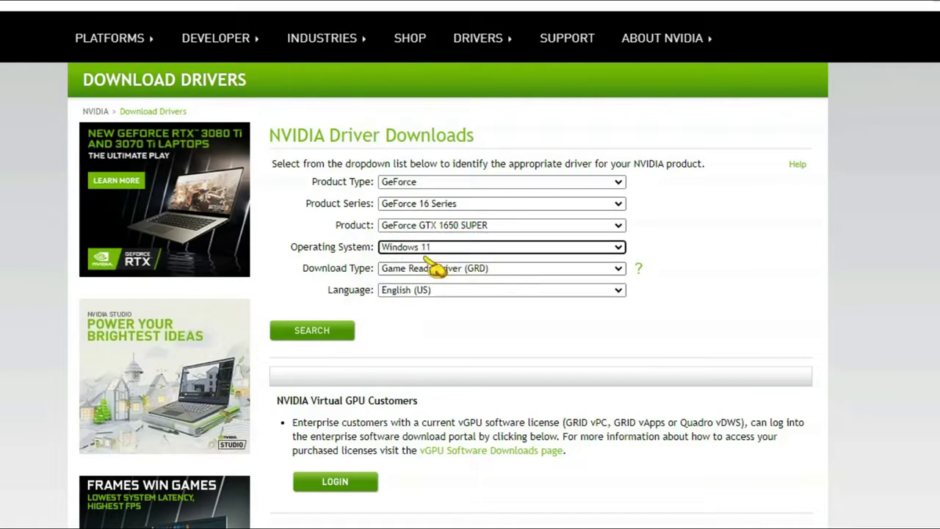
{"action": "left_click", "coordinate": [327, 330]}
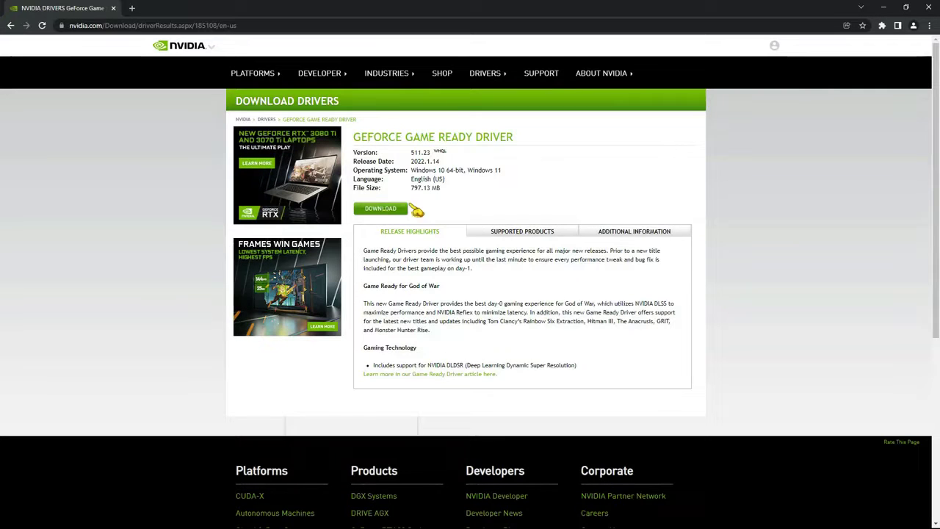
{"action": "left_click", "coordinate": [394, 210]}
Close Chrome, search 'geforce' in Apps & features and open GeForce Experience's options menu
{"action": "left_click", "coordinate": [929, 8]}
{"action": "right_click", "coordinate": [480, 241]}
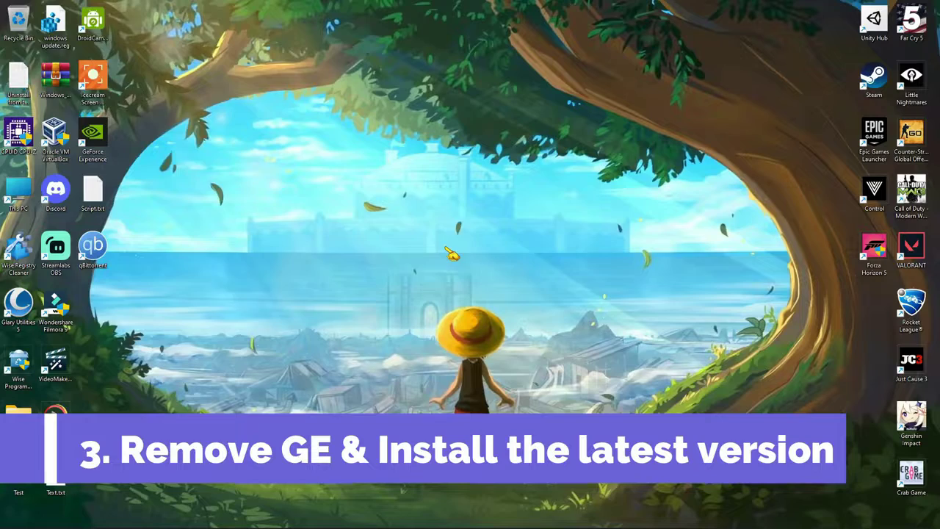
{"action": "right_click", "coordinate": [319, 517]}
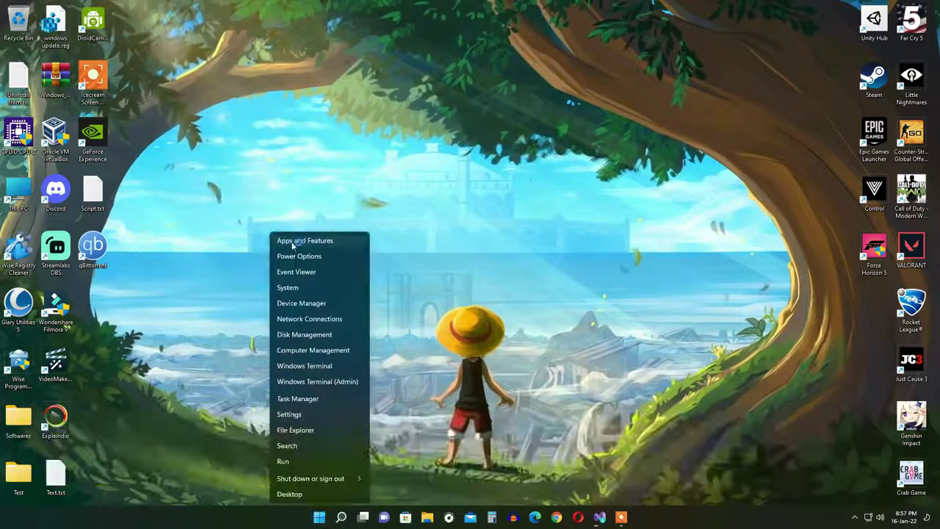
{"action": "left_click", "coordinate": [296, 246]}
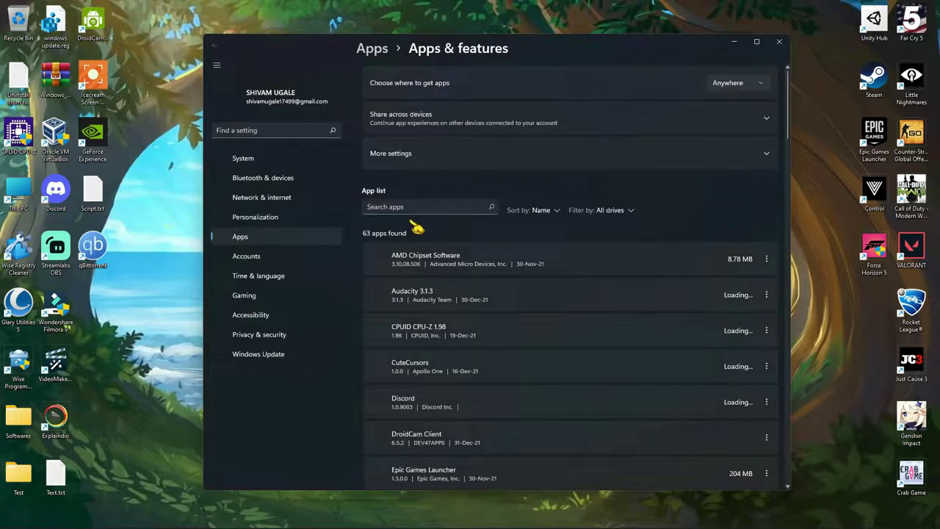
{"action": "left_click", "coordinate": [409, 210]}
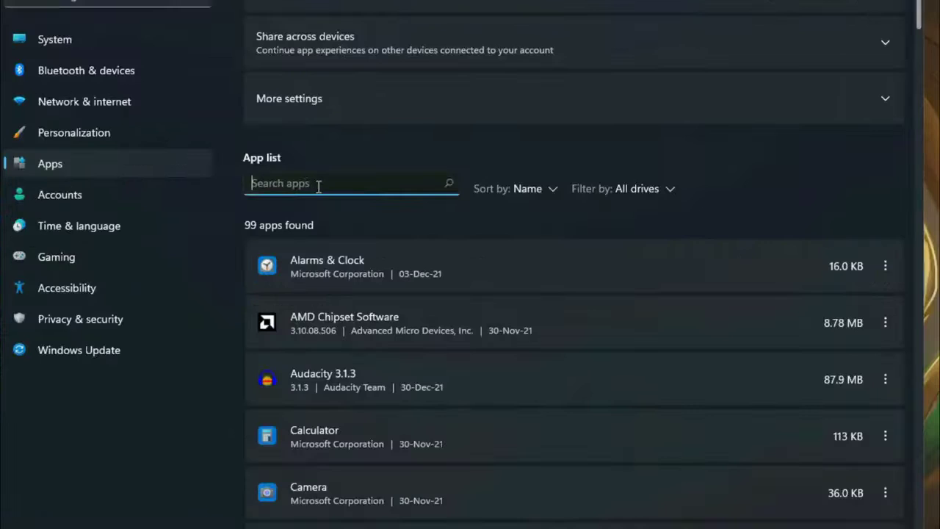
{"action": "type", "text": "geforce"}
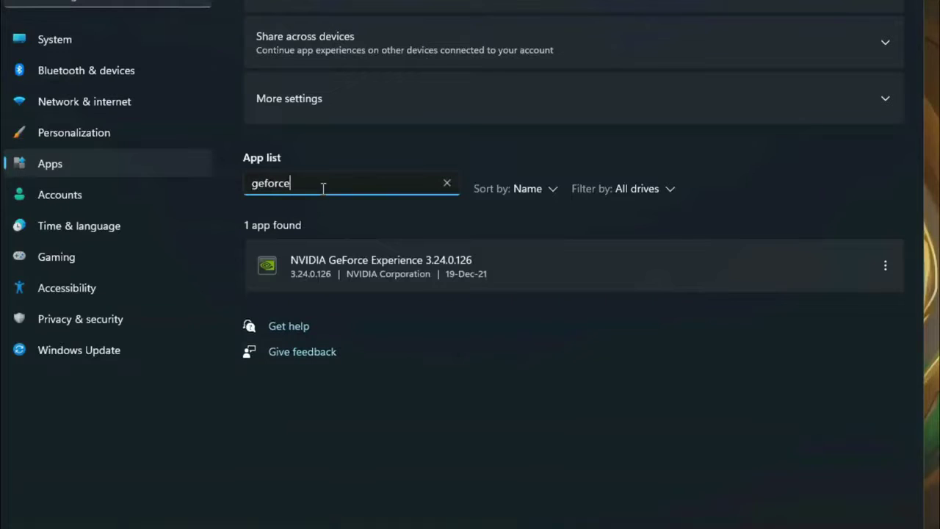
{"action": "left_click", "coordinate": [886, 266]}
Uninstall NVIDIA GeForce Experience 3.24.0.126 and confirm the removal
{"action": "left_click", "coordinate": [709, 328]}
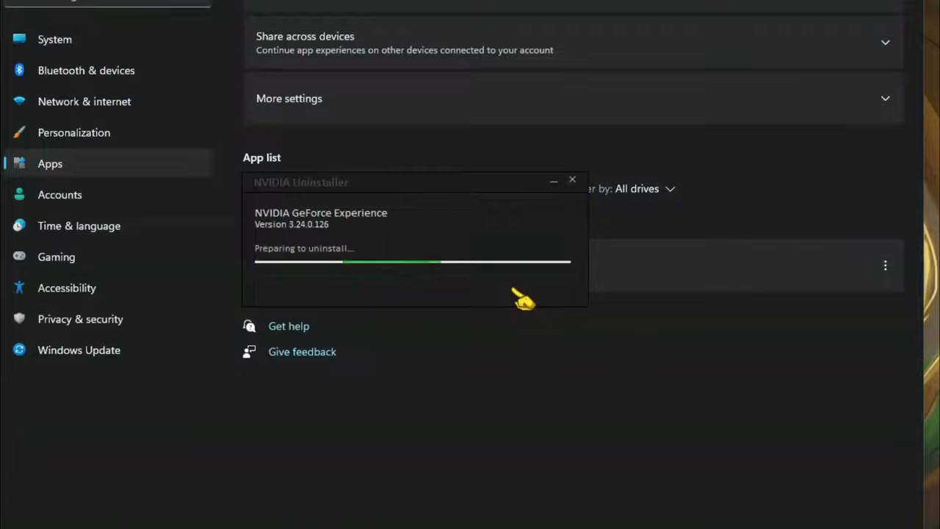
{"action": "left_click", "coordinate": [537, 308]}
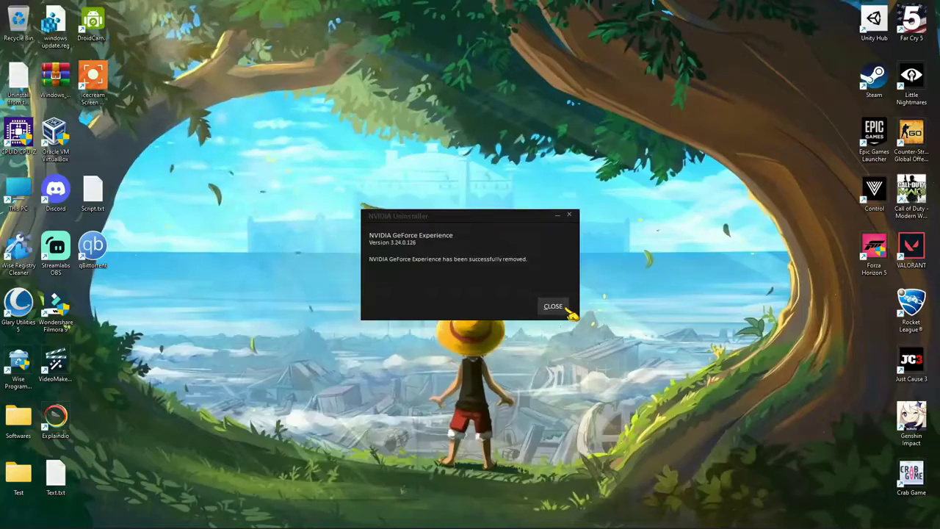
Dismiss the uninstaller's completion message and refresh the desktop
{"action": "left_click", "coordinate": [557, 317]}
{"action": "right_click", "coordinate": [467, 208]}
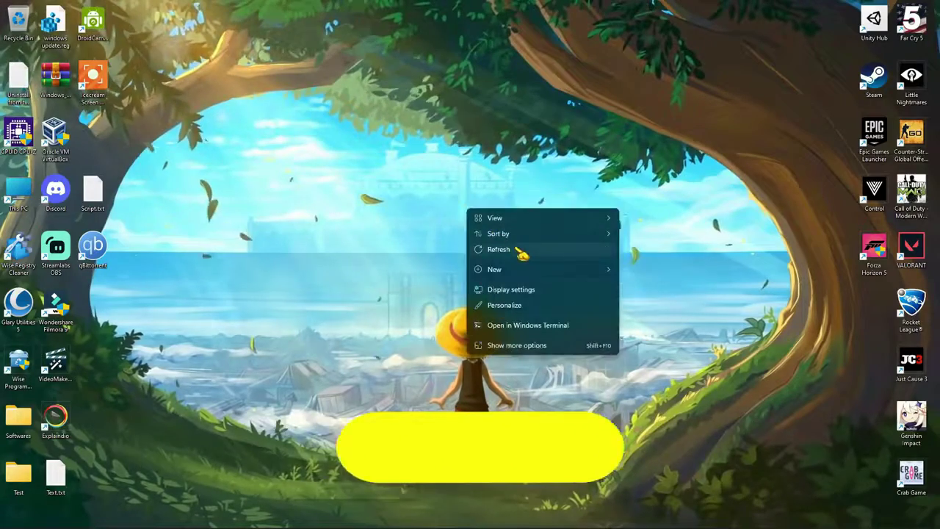
{"action": "left_click", "coordinate": [522, 246]}
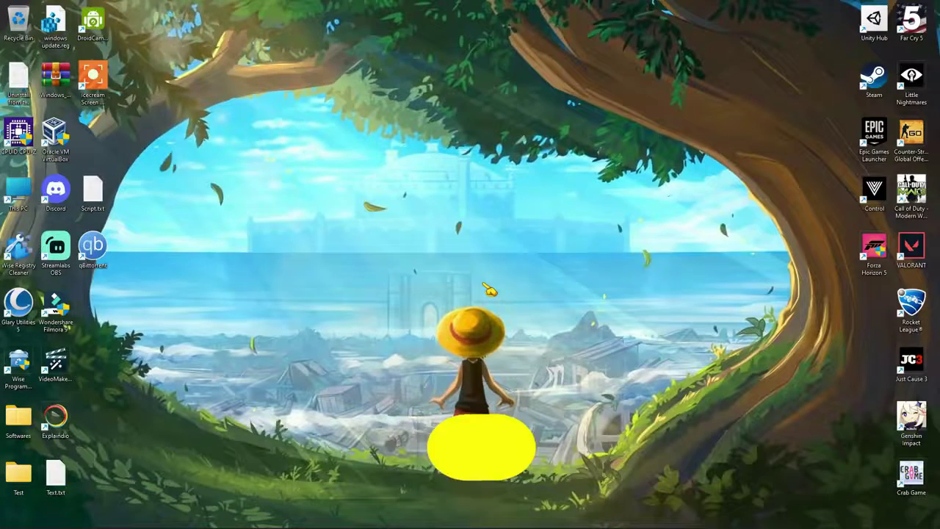
Search 'geforce experience download' in Chrome and download the GeForce Experience 3.24.0.126 installer
{"action": "left_click", "coordinate": [556, 519]}
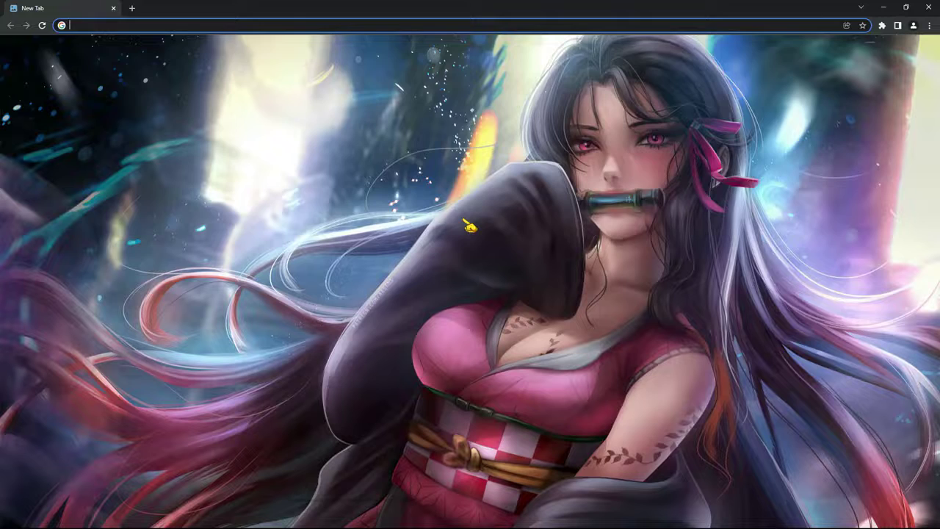
{"action": "type", "text": "geforce"}
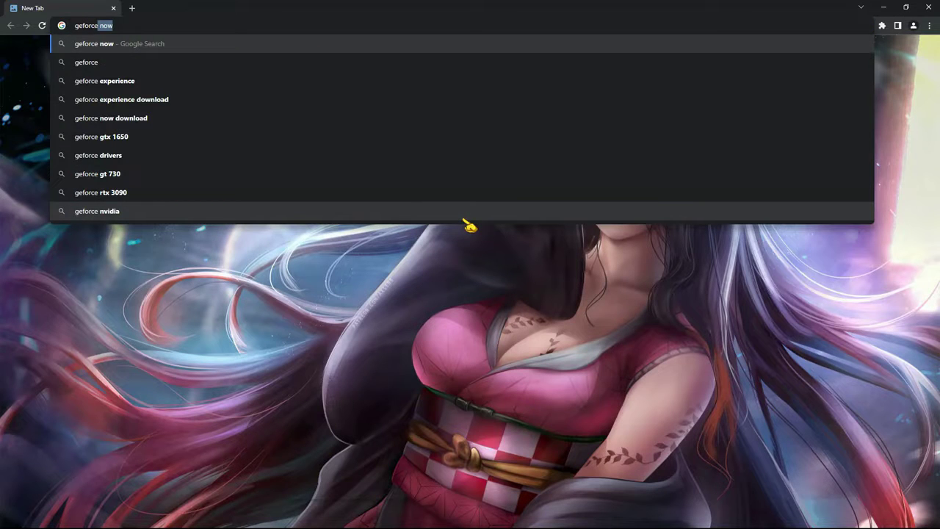
{"action": "key", "text": "Down"}
{"action": "key", "text": "Down"}
{"action": "key", "text": "Down"}
{"action": "key", "text": "Return"}
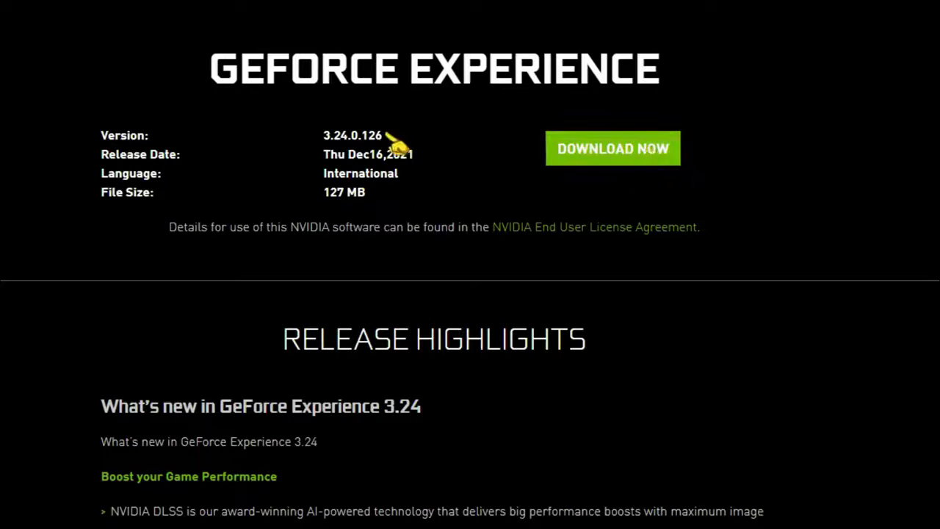
{"action": "left_click_drag", "start_coordinate": [331, 151], "coordinate": [375, 155]}
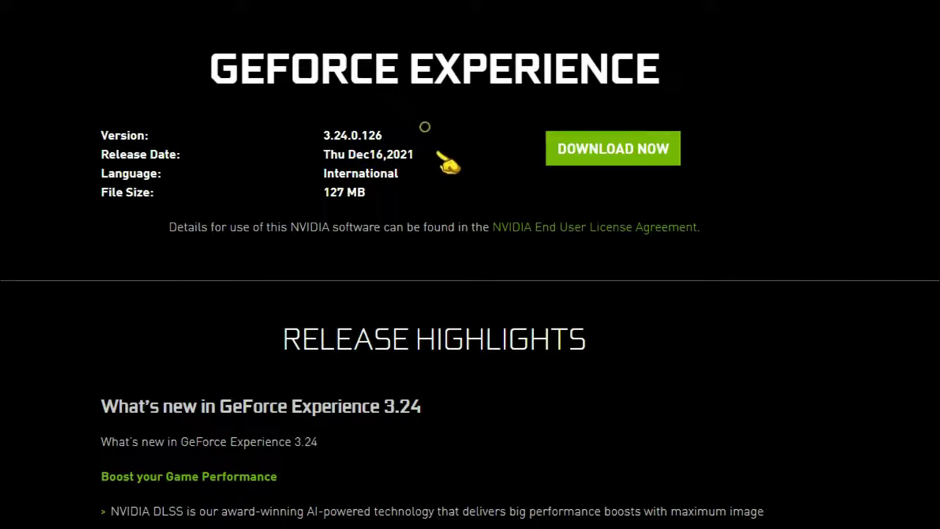
{"action": "left_click", "coordinate": [558, 155]}
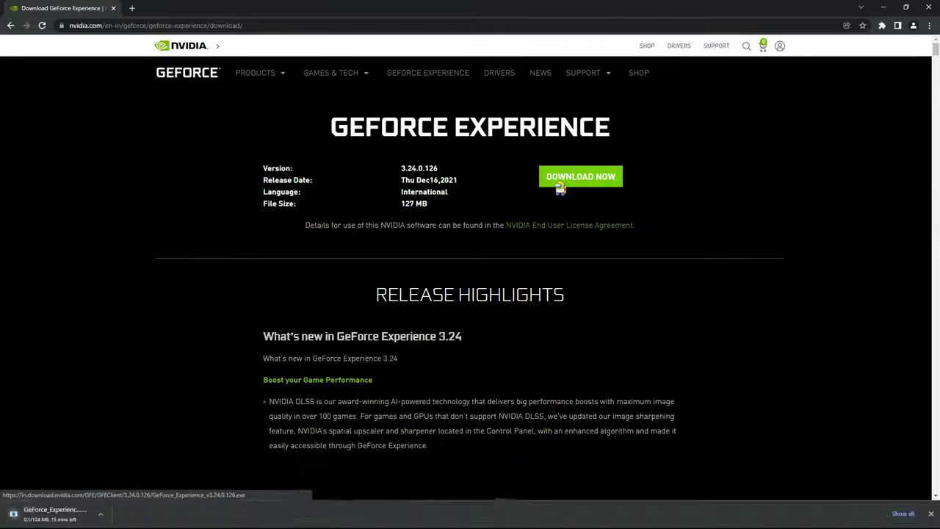
{"action": "left_click", "coordinate": [106, 519]}
Show the downloaded GeForce_Experience installer in its folder and launch it
{"action": "left_click", "coordinate": [132, 478]}
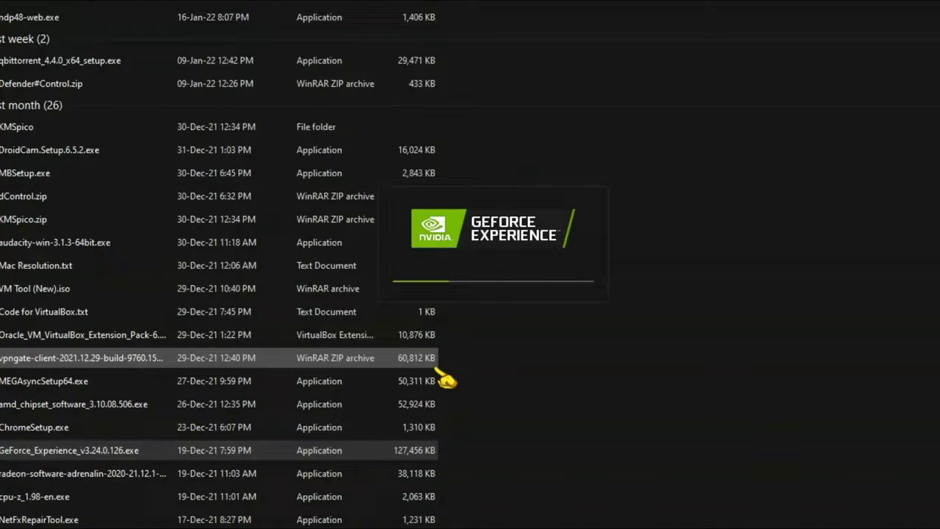
{"action": "key", "text": "super+d"}
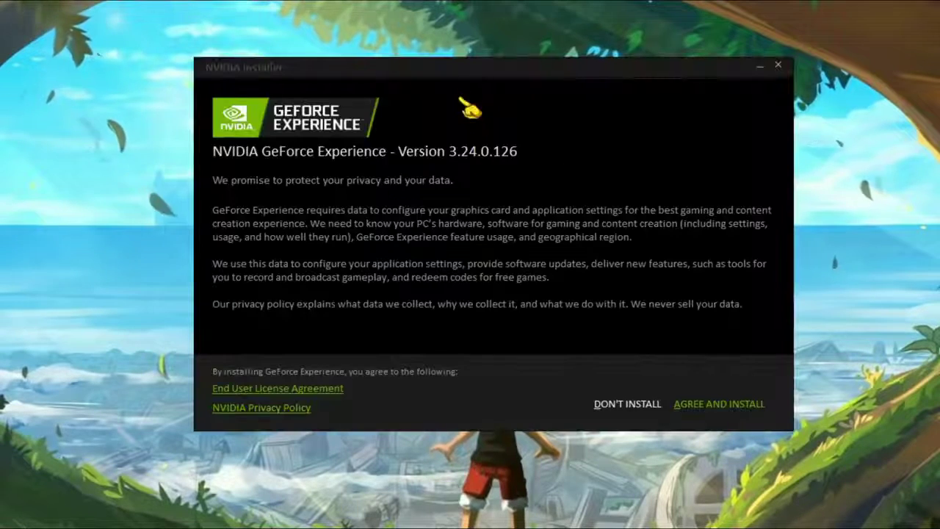
Accept the license agreement and install GeForce Experience 3.24.0.126
{"action": "left_click", "coordinate": [724, 411]}
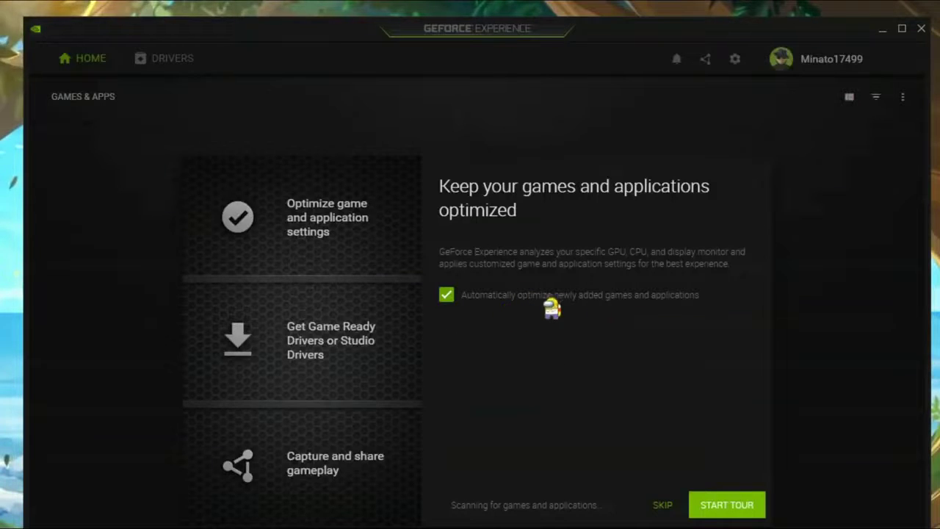
Skip the welcome tour, then start the Game Ready Driver 511.23 download from the Drivers page
{"action": "left_click", "coordinate": [662, 504]}
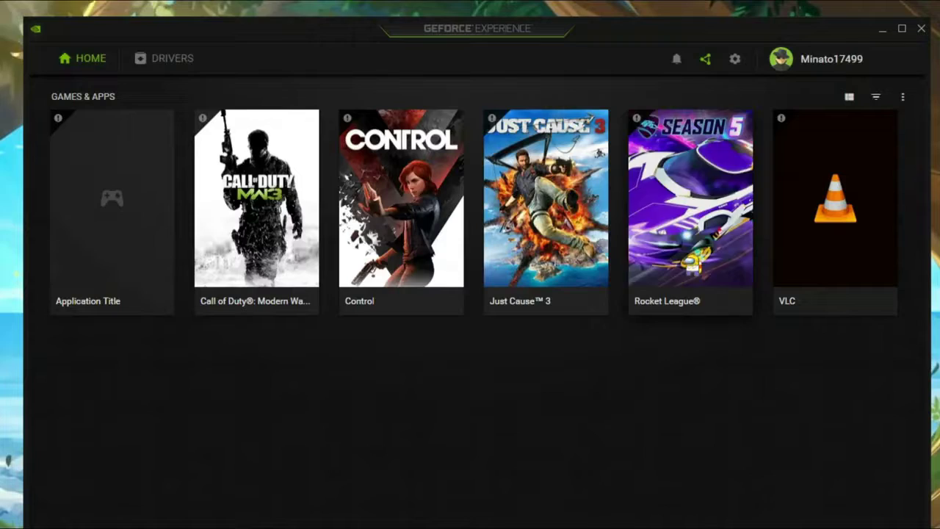
{"action": "left_click", "coordinate": [162, 59]}
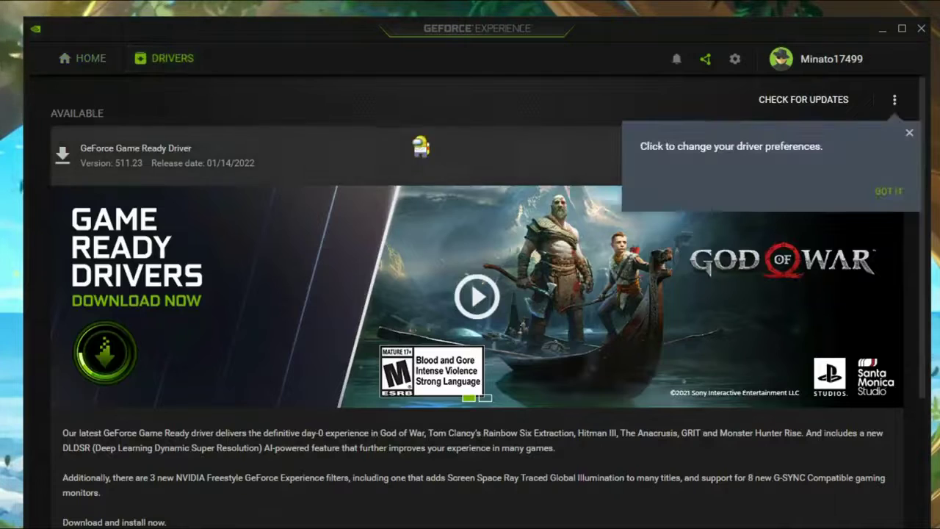
{"action": "left_click", "coordinate": [895, 193]}
{"action": "left_click", "coordinate": [816, 165]}
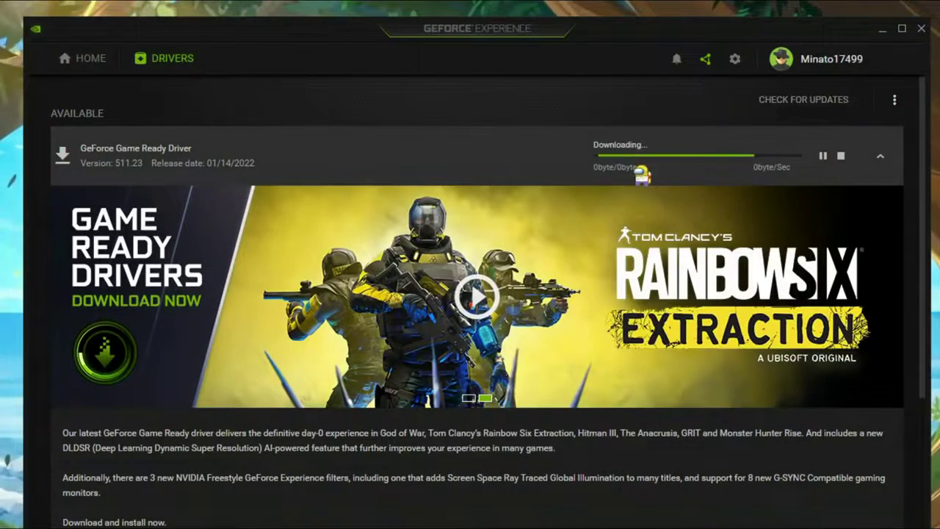